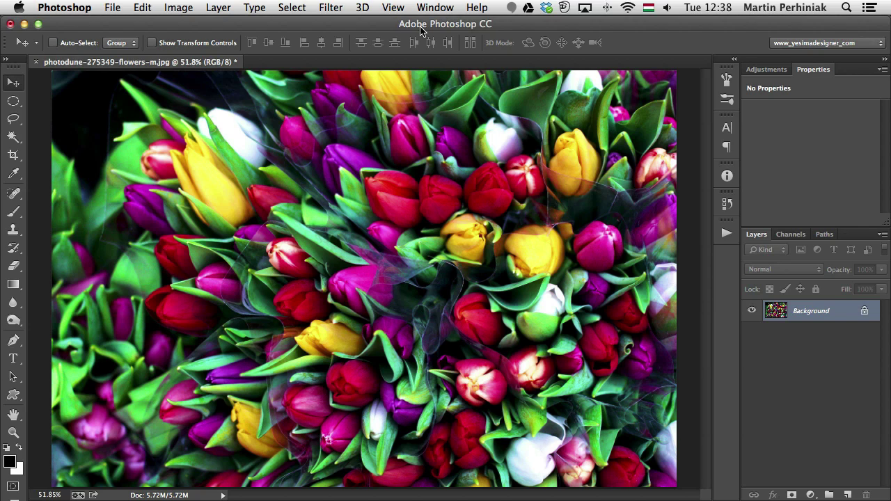
Step: Open the Color Settings dialog with its full set of options and view the available settings presets
click(139, 6)
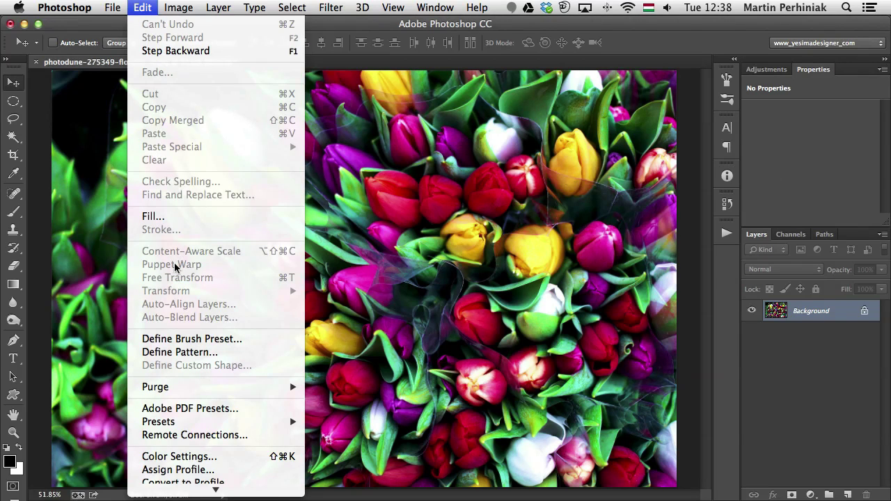
click(223, 457)
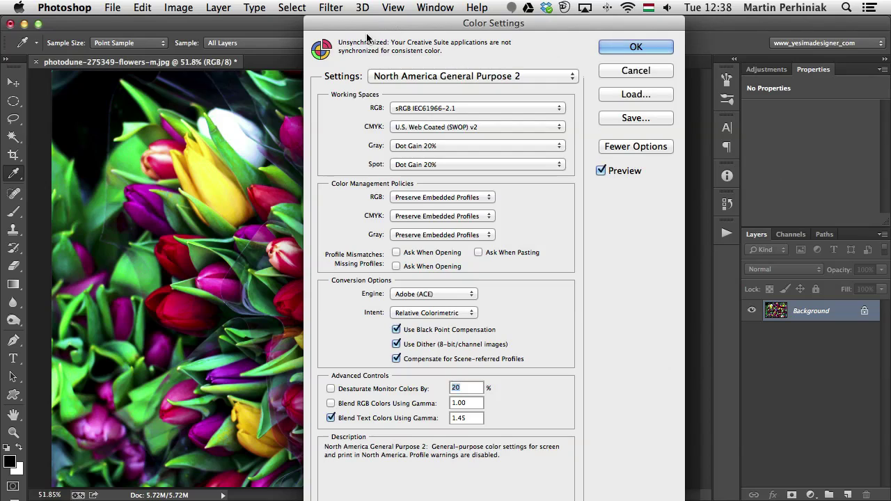
click(636, 147)
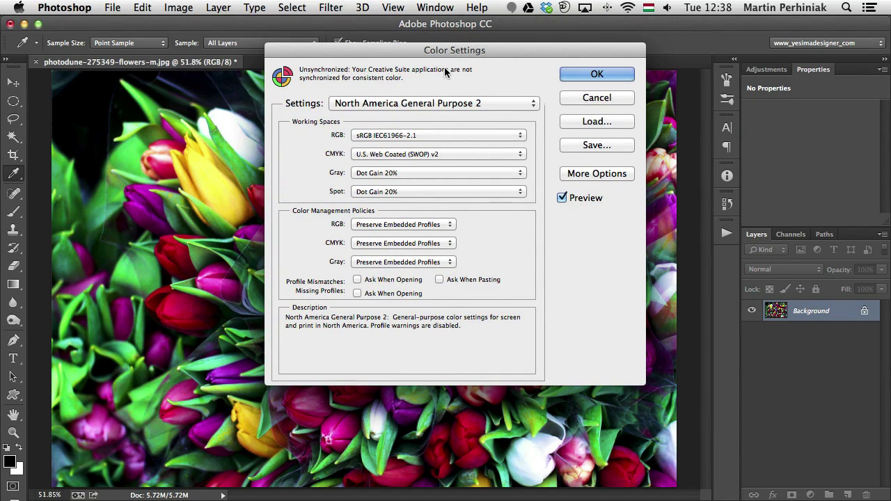
click(579, 175)
drag(406, 50, 457, 37)
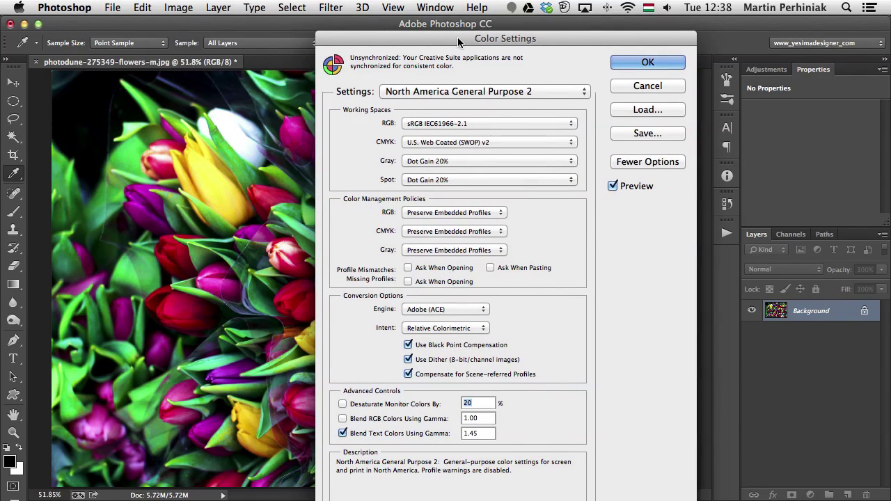
click(611, 187)
click(612, 186)
drag(423, 37, 482, 25)
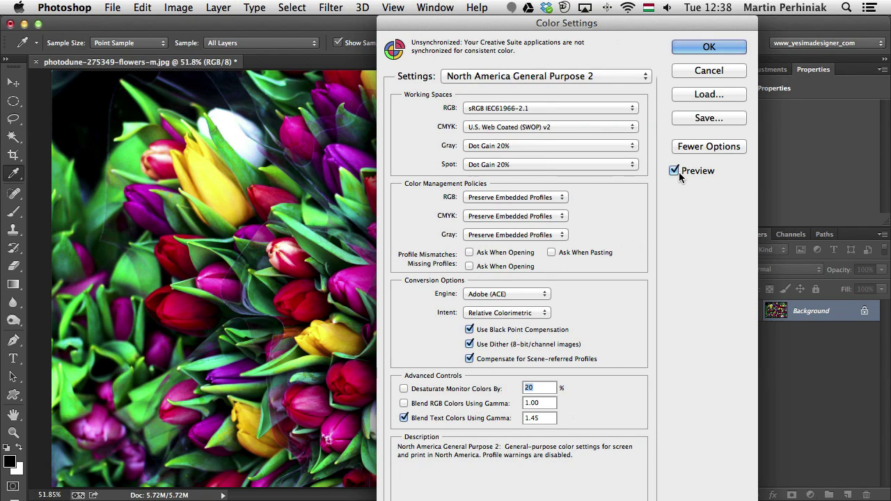
click(466, 75)
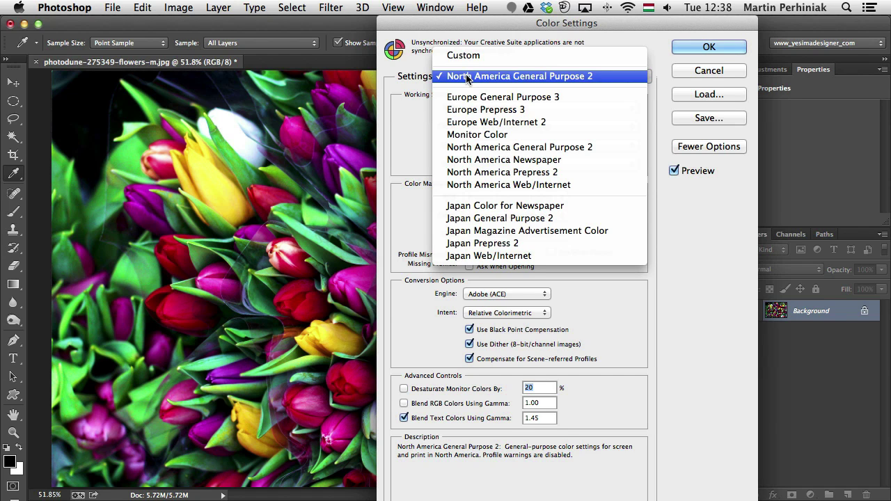
click(413, 69)
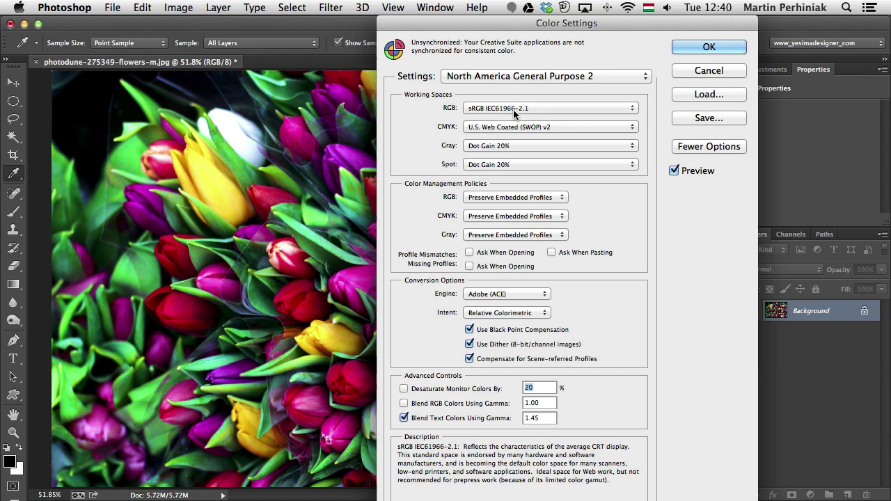
Step: Set the RGB working space to Adobe RGB (1998)
mouse_move(542, 127)
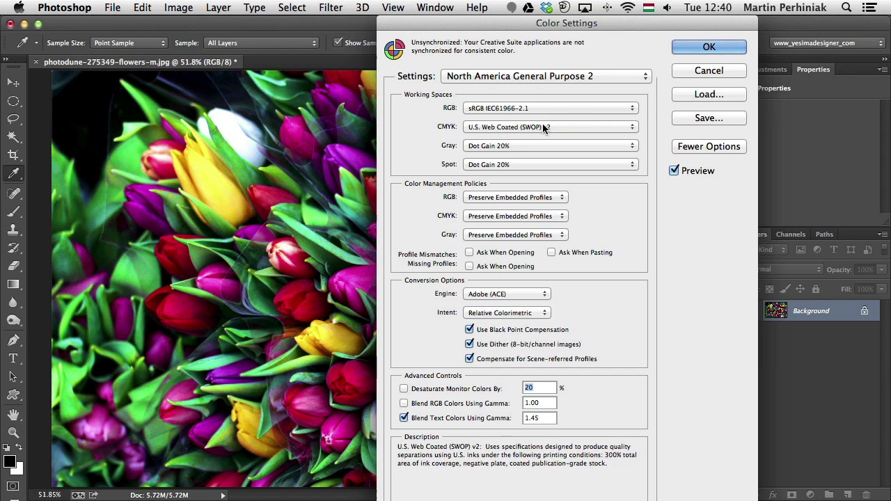
click(485, 110)
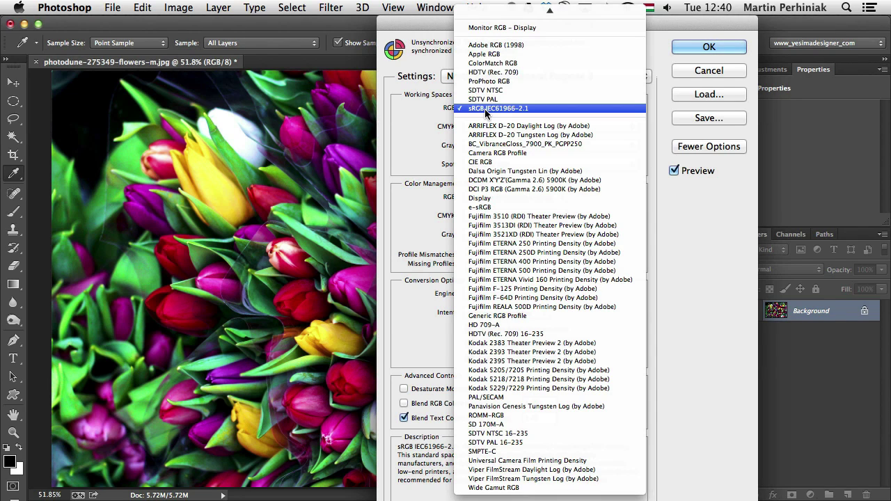
click(510, 45)
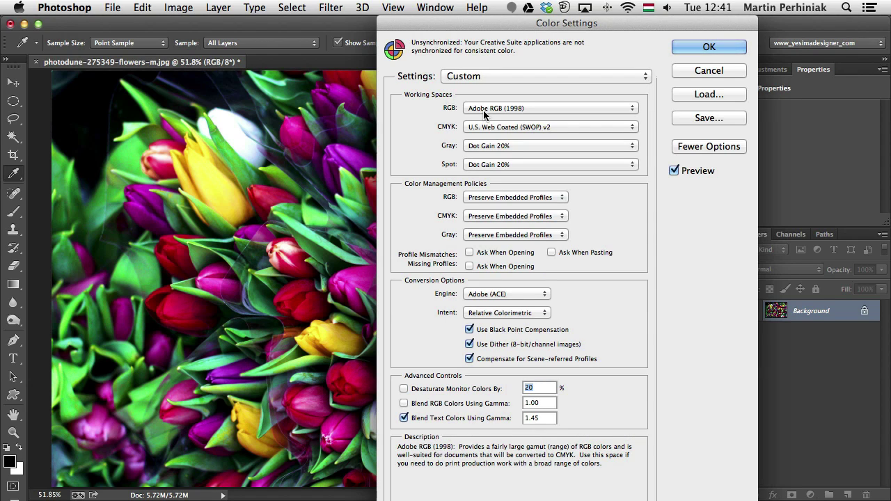
click(484, 112)
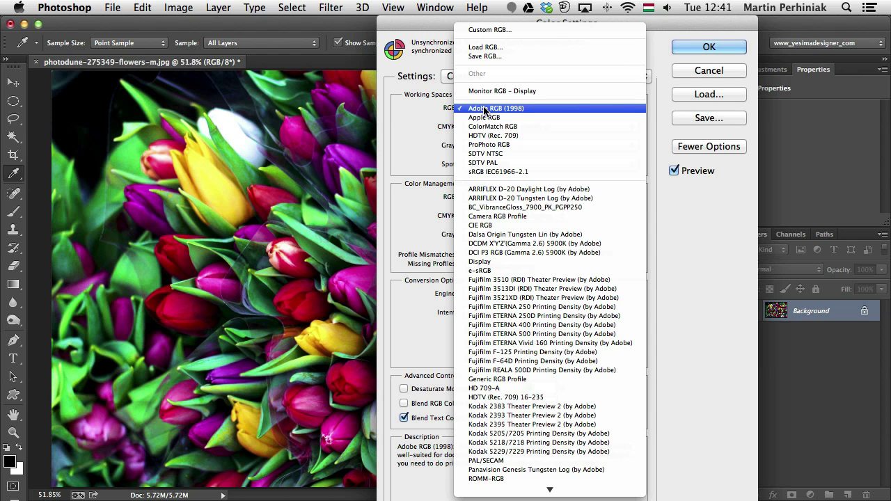
key(Escape)
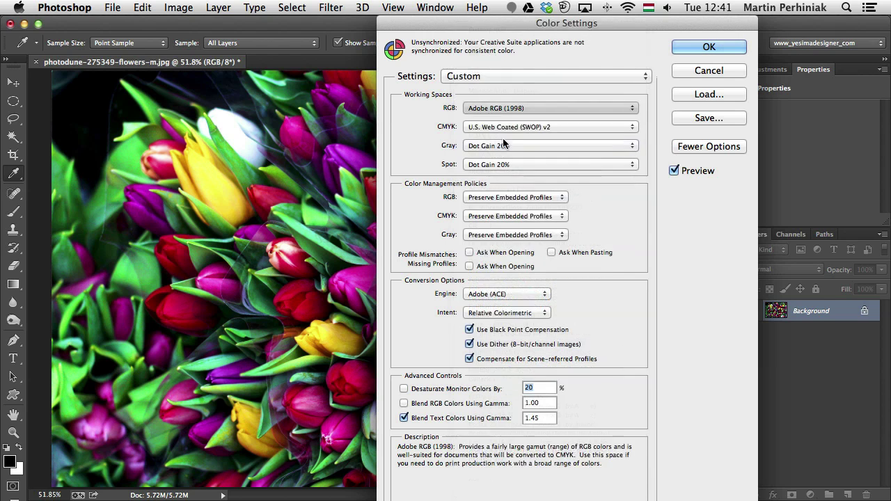
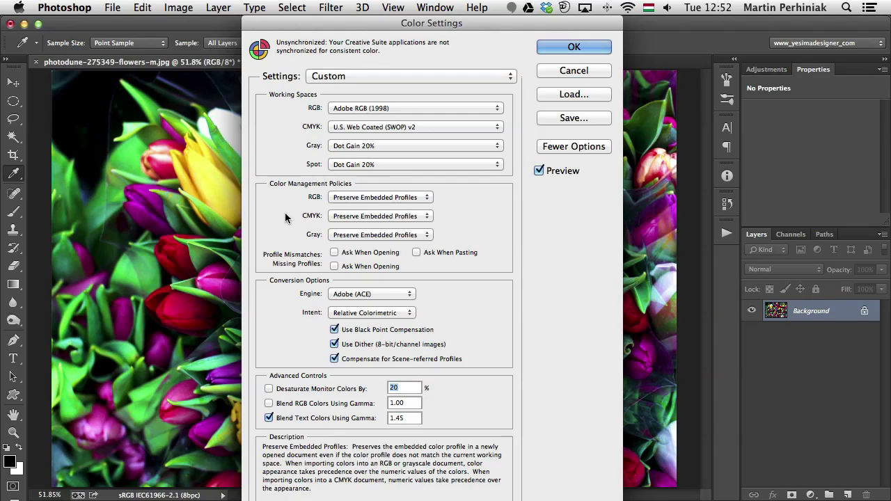
Step: Try the RGB color management policy Off, and return it to Preserve Embedded Profiles
click(415, 198)
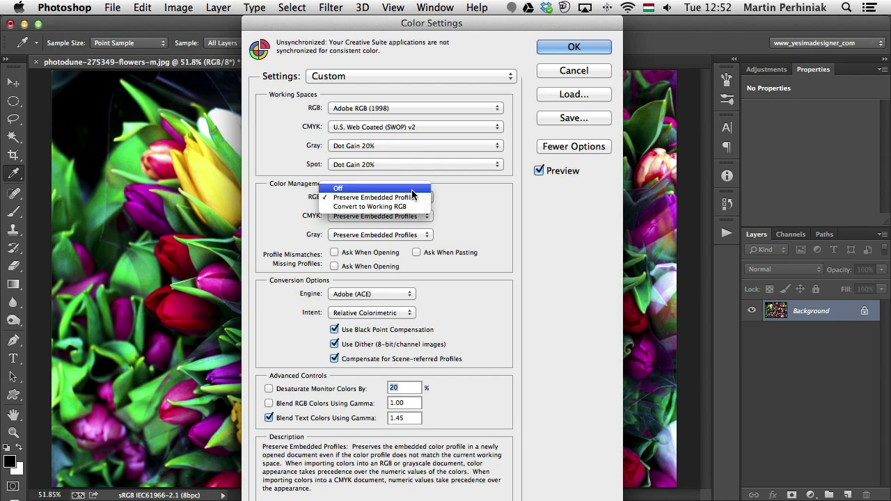
click(412, 190)
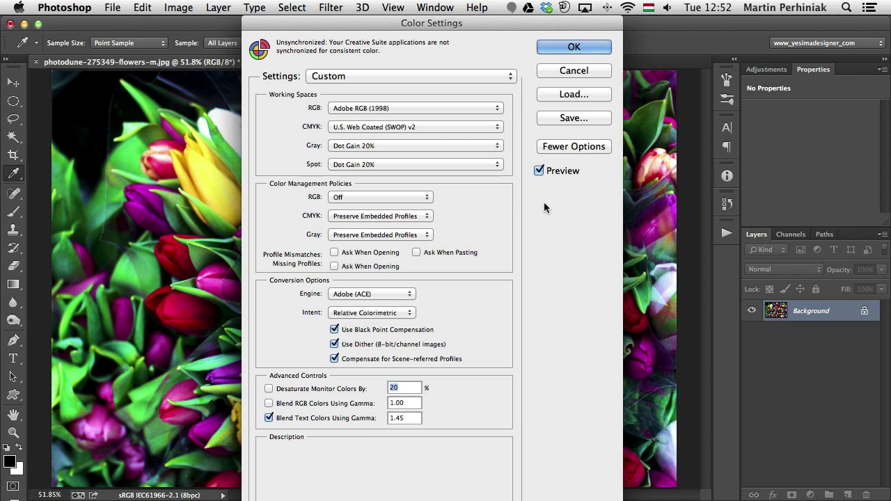
click(426, 197)
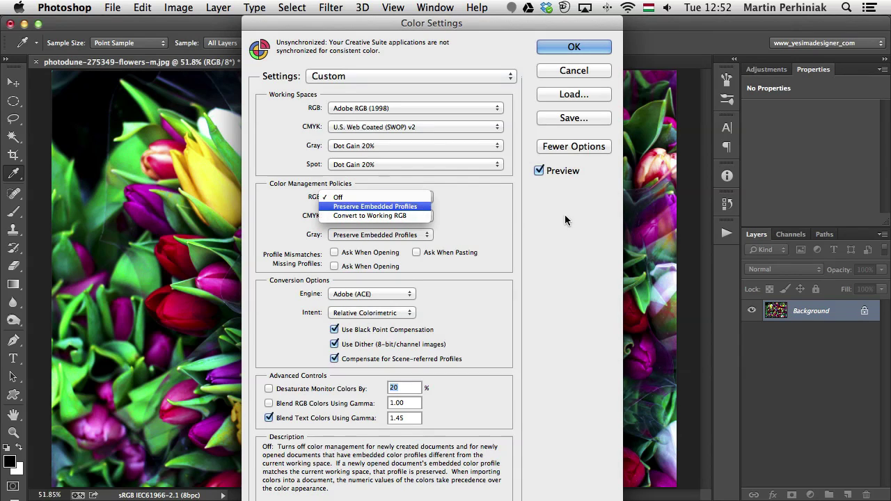
click(416, 208)
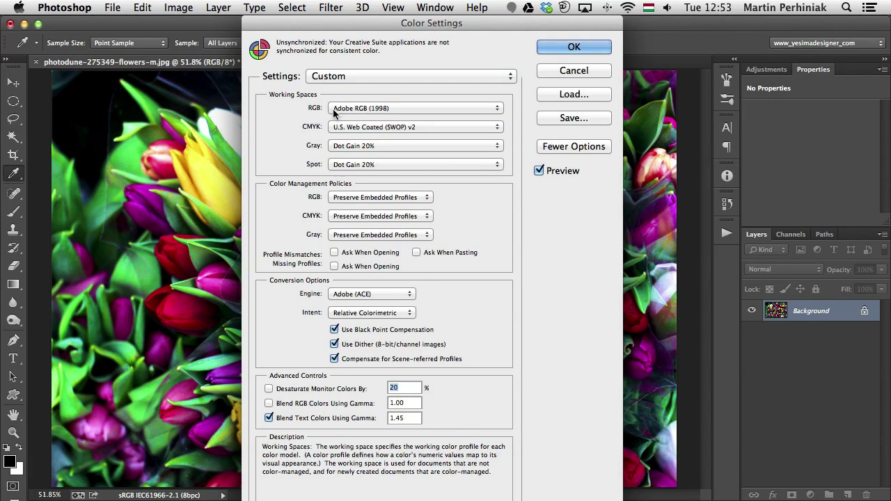
Step: Try the RGB color management policy Convert to Working RGB
mouse_move(344, 110)
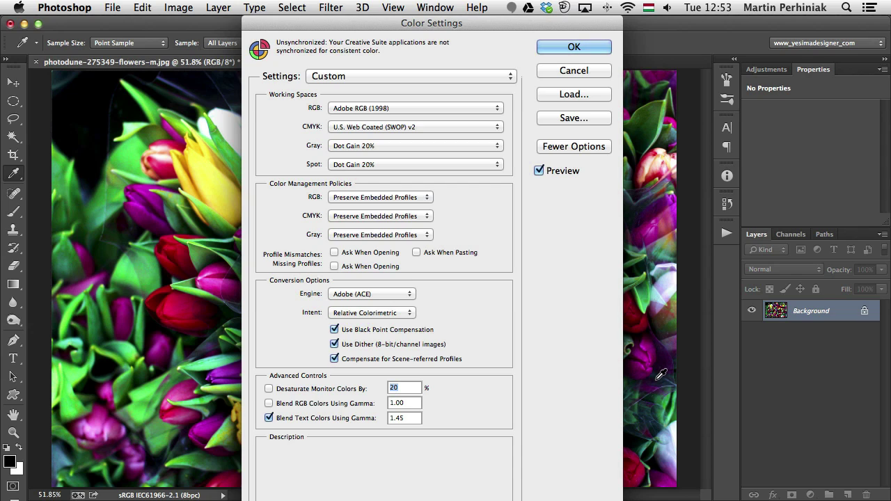
click(380, 198)
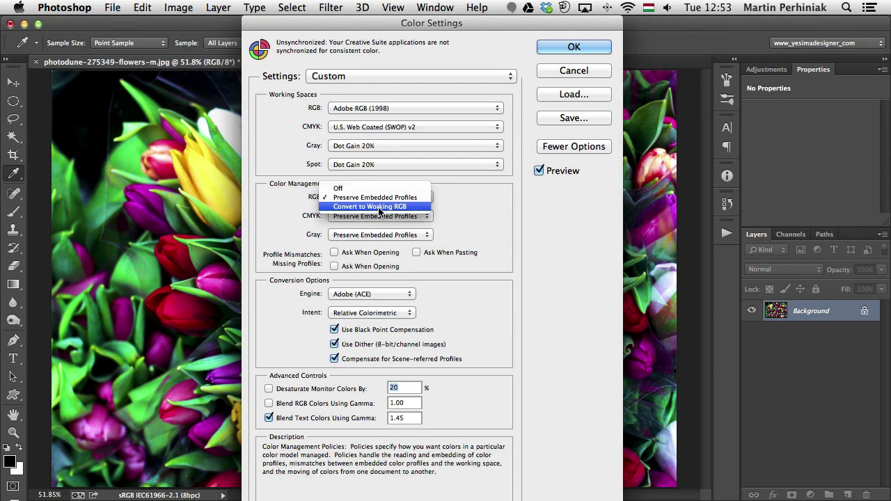
click(380, 207)
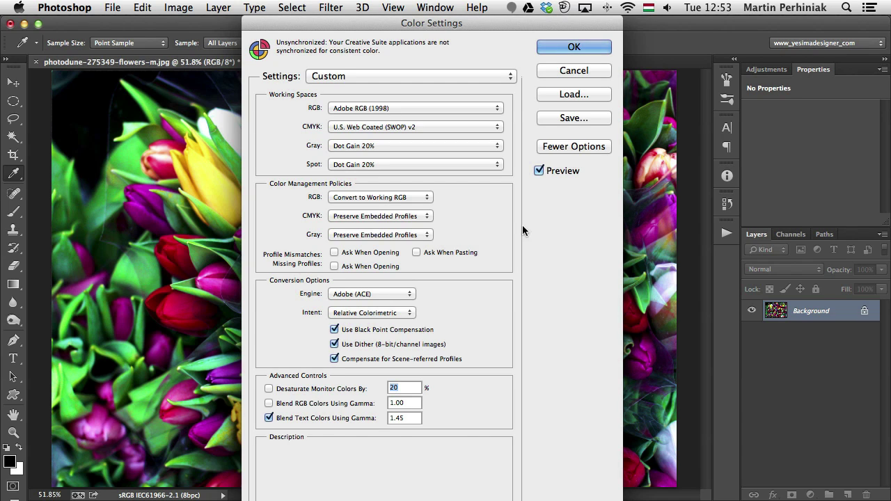
Step: Set the RGB color management policy to Preserve Embedded Profiles and apply the color settings
mouse_move(429, 203)
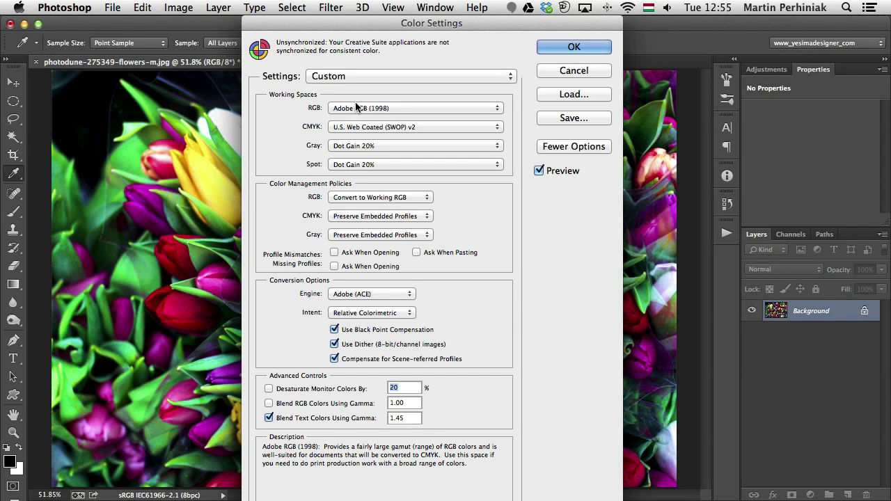
click(379, 197)
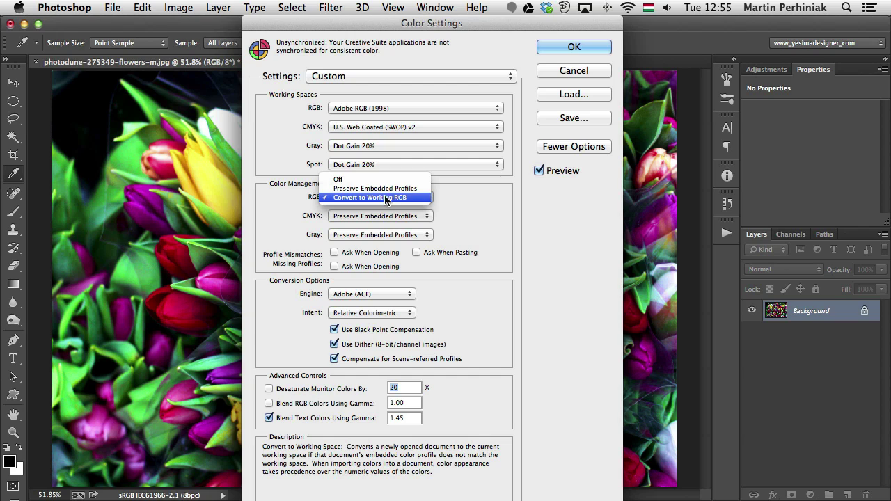
click(379, 189)
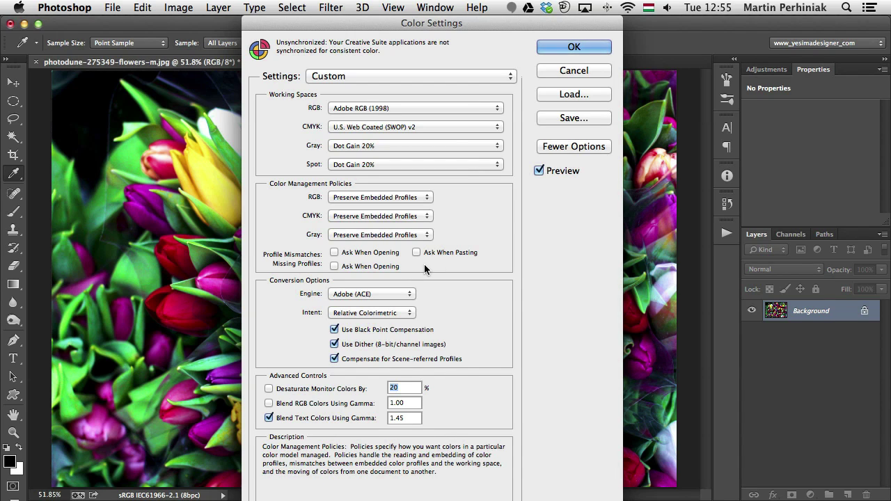
click(557, 48)
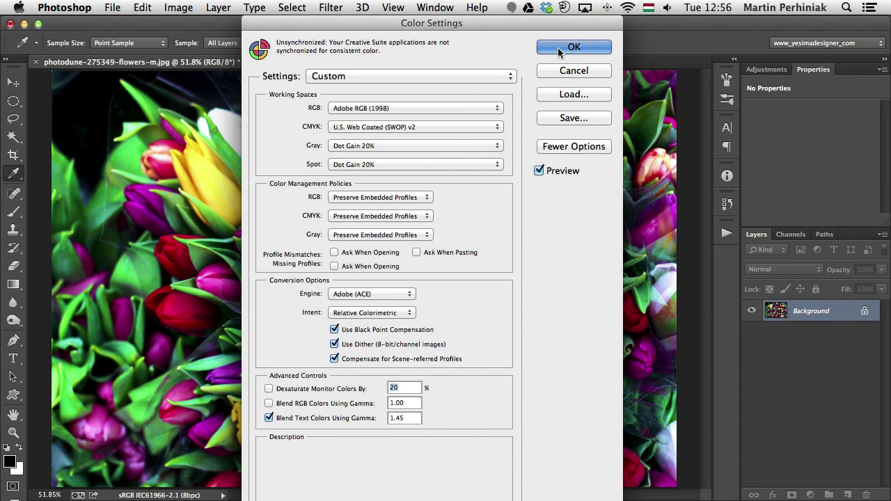
key(v)
Step: Open Convert to Profile for the tulip image and view the available rendering intents
click(143, 7)
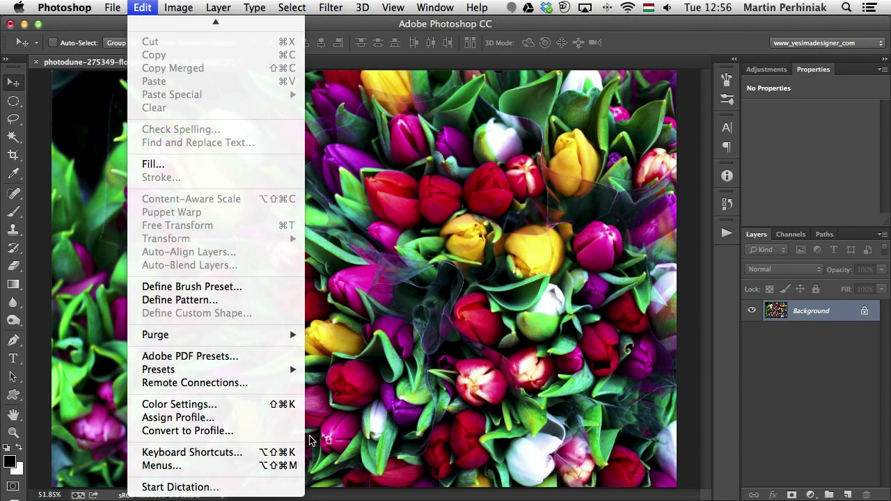
click(351, 428)
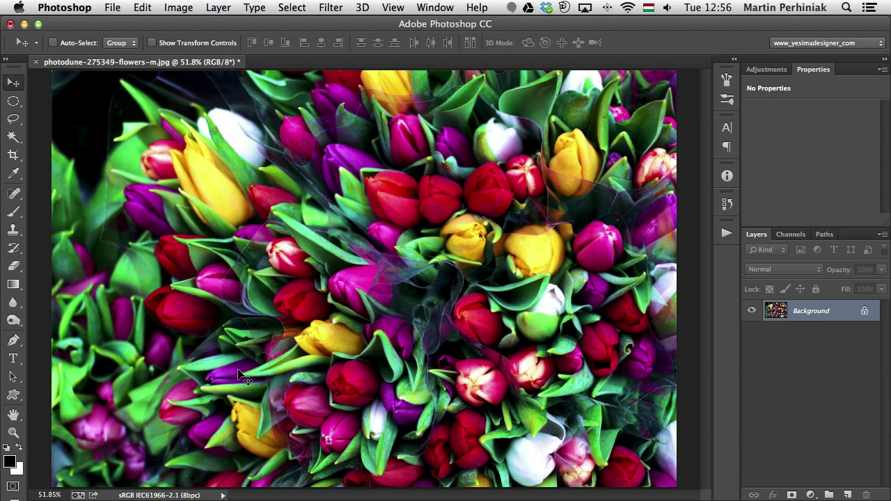
click(146, 9)
scroll(202, 341, down, 3)
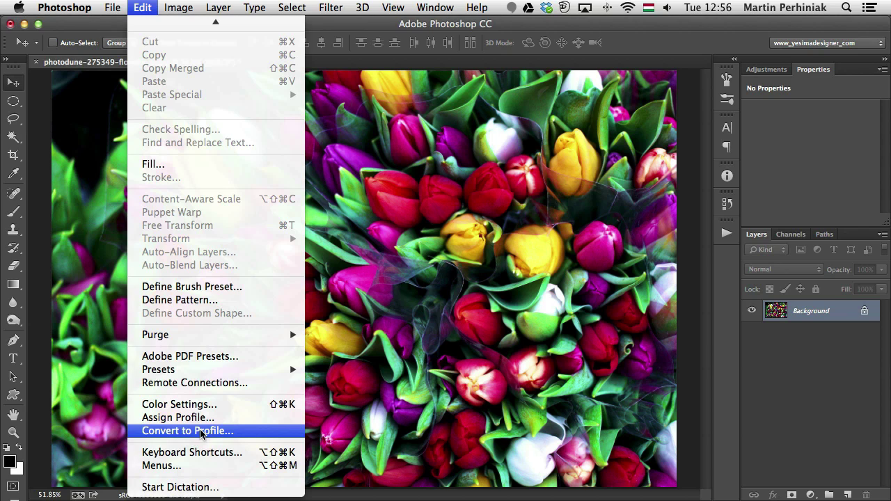
click(202, 431)
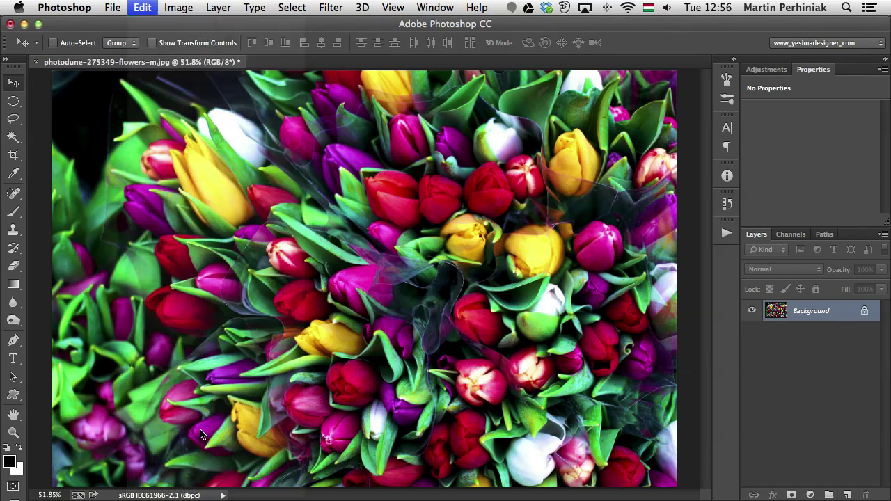
drag(506, 284, 288, 96)
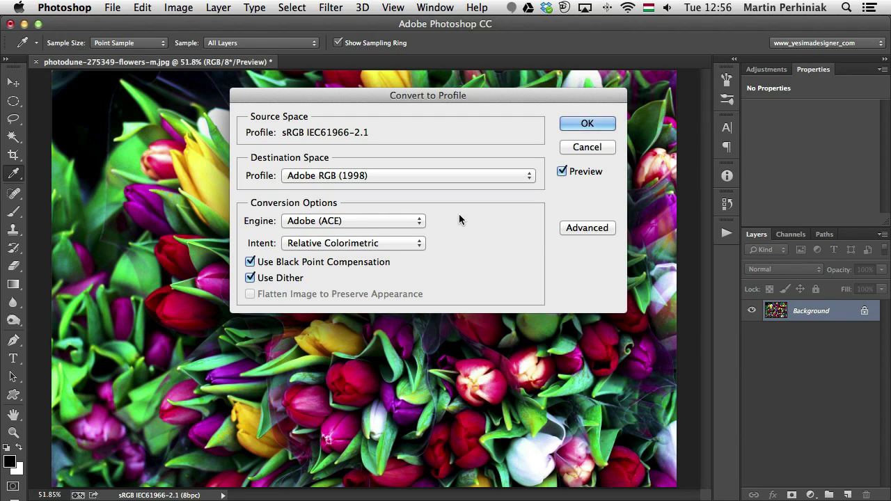
click(332, 243)
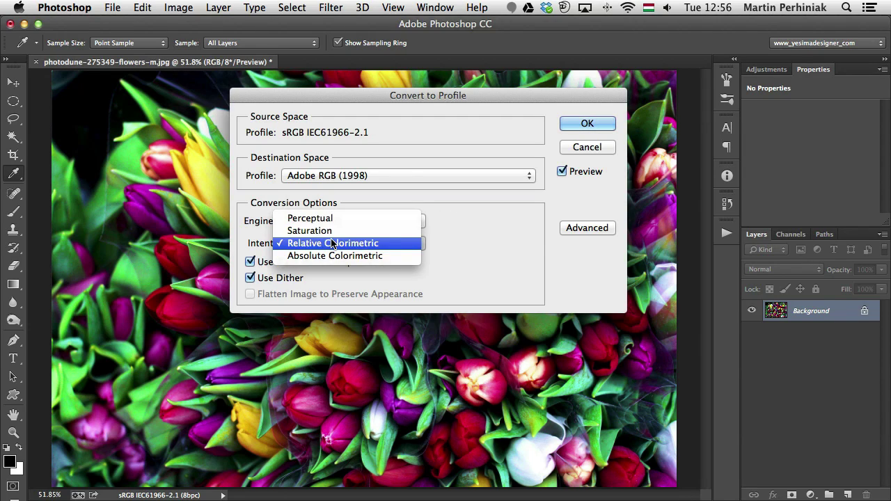
click(468, 238)
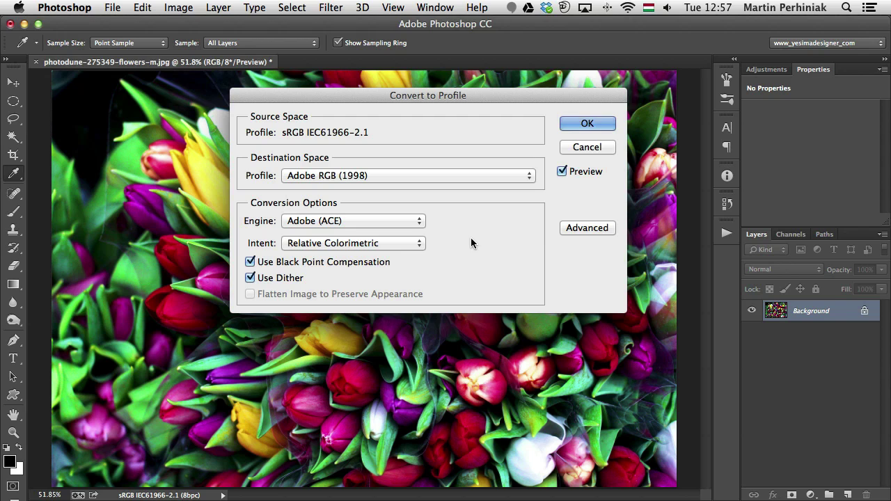
Step: Compare the tulip image with and without the Adobe RGB (1998) conversion preview, keeping the dialog clear of the image
click(561, 172)
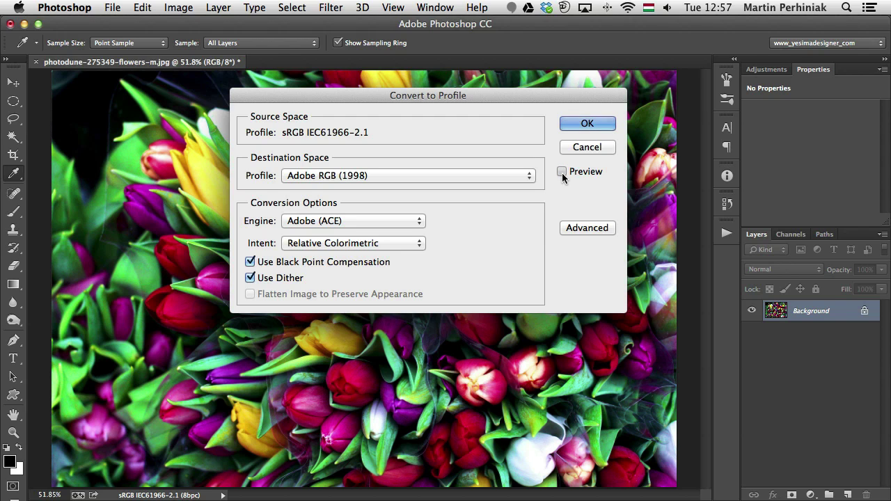
click(561, 172)
click(562, 173)
click(561, 172)
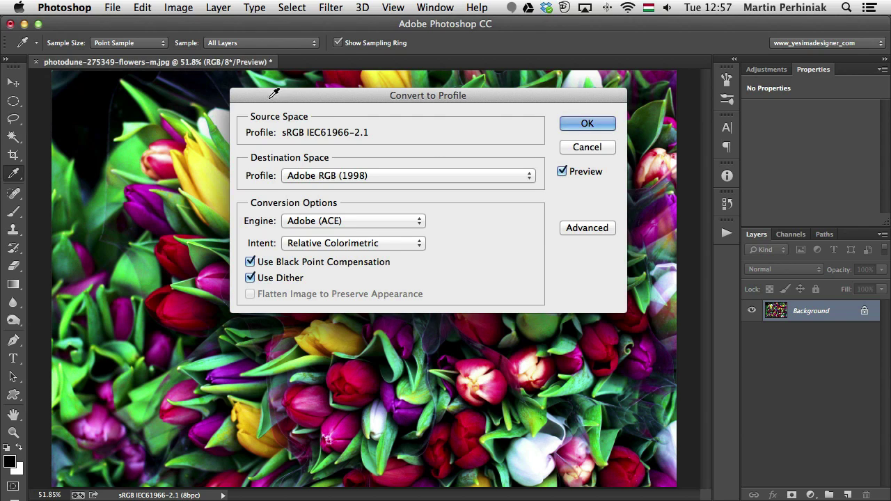
drag(275, 93, 490, 123)
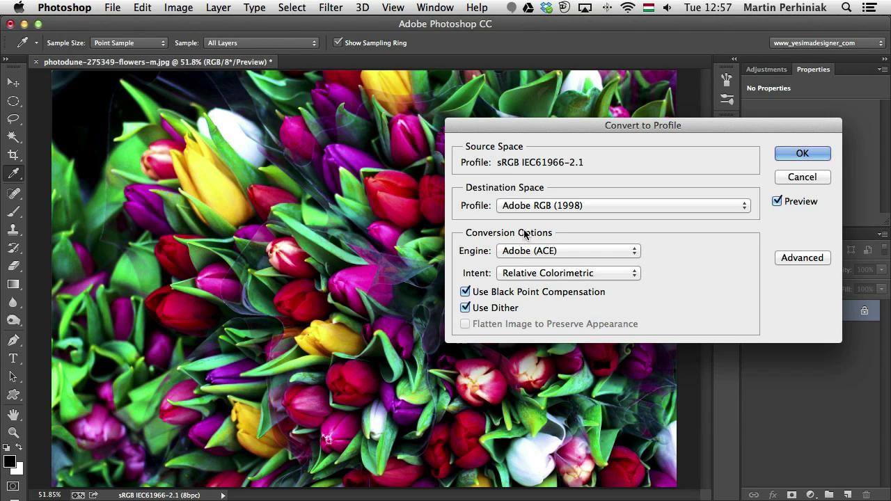
click(777, 201)
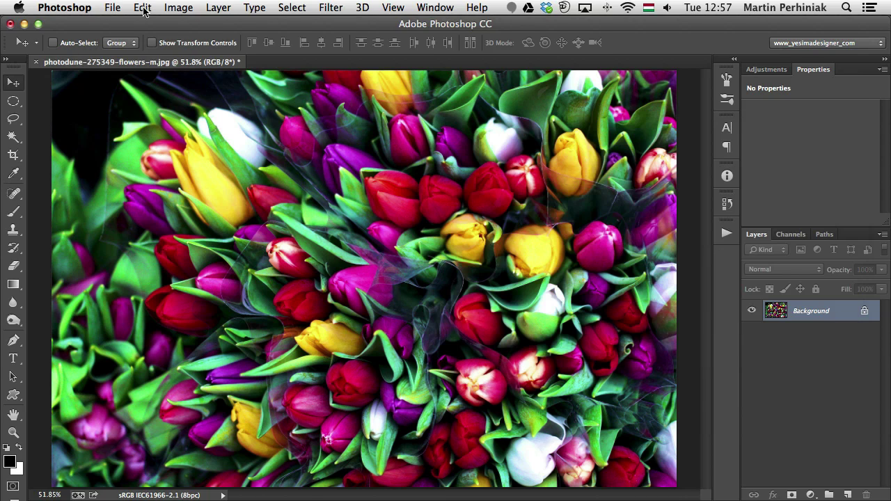
Step: Open Assign Profile for the tulip image and select Working RGB: Adobe RGB (1998), keeping the dialog clear of the image
click(143, 7)
mouse_move(213, 490)
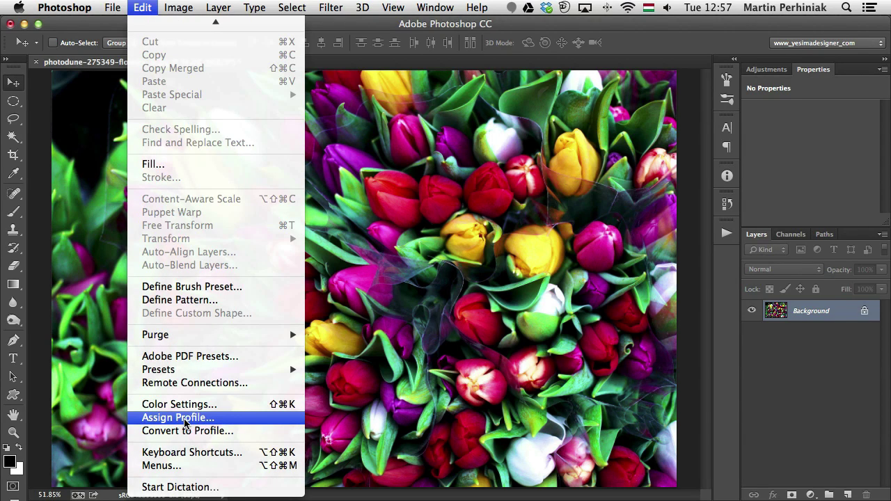
click(185, 417)
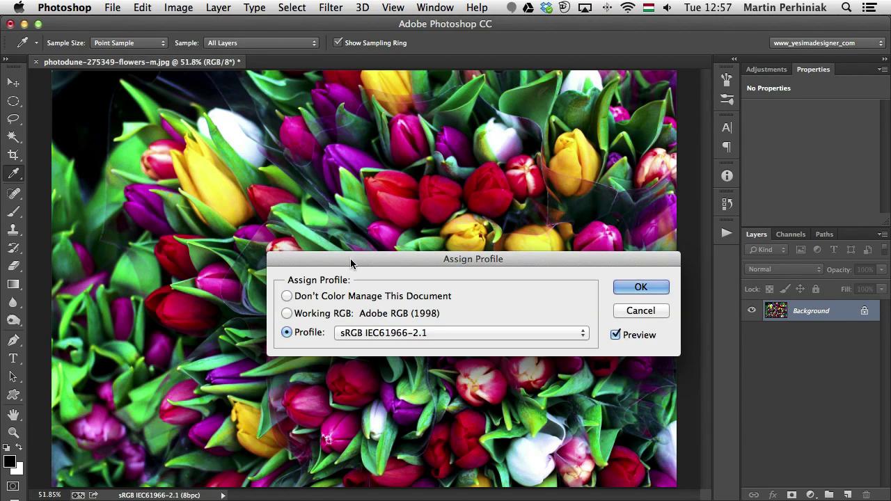
drag(350, 258, 374, 169)
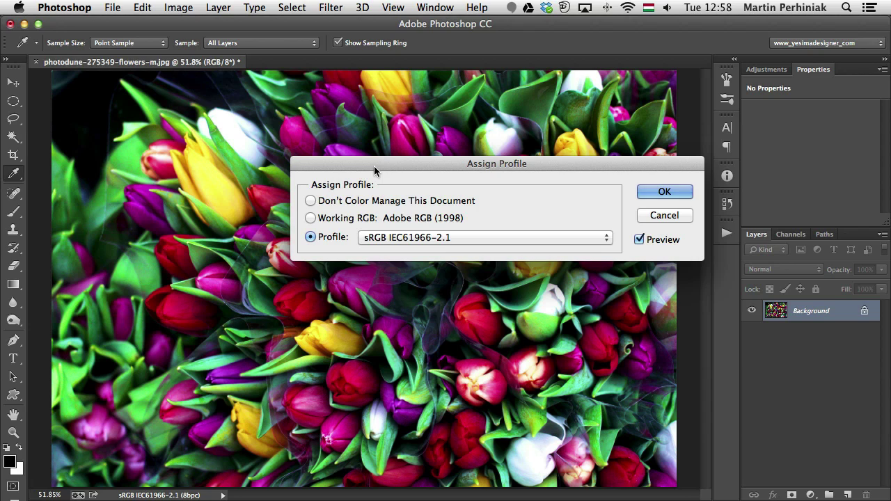
click(344, 218)
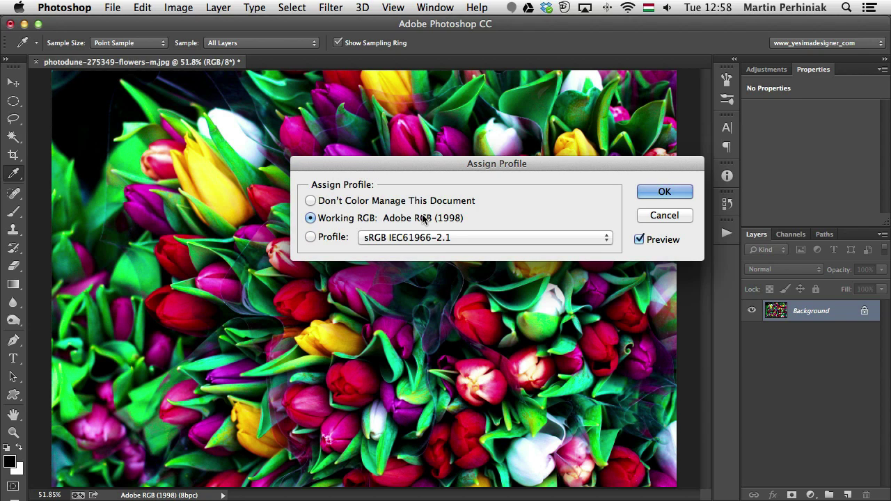
drag(446, 165, 550, 171)
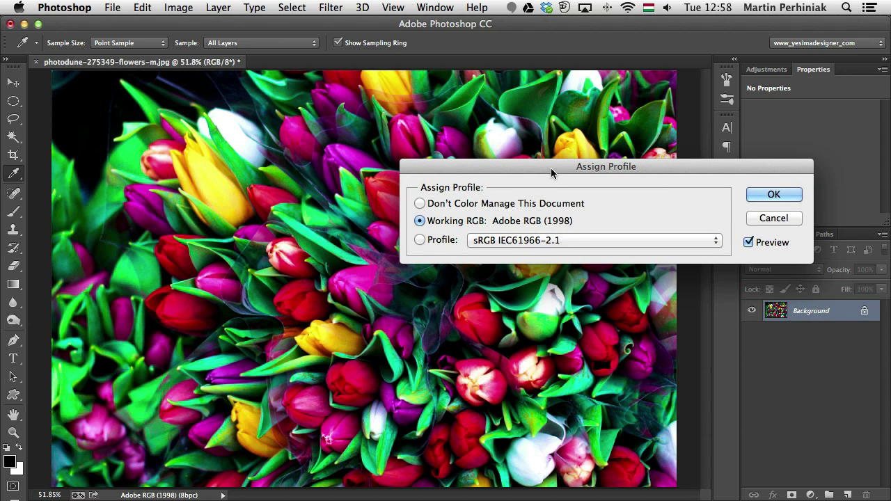
Step: Compare the tulip image with and without the preview of the assigned Adobe RGB (1998) profile
click(748, 242)
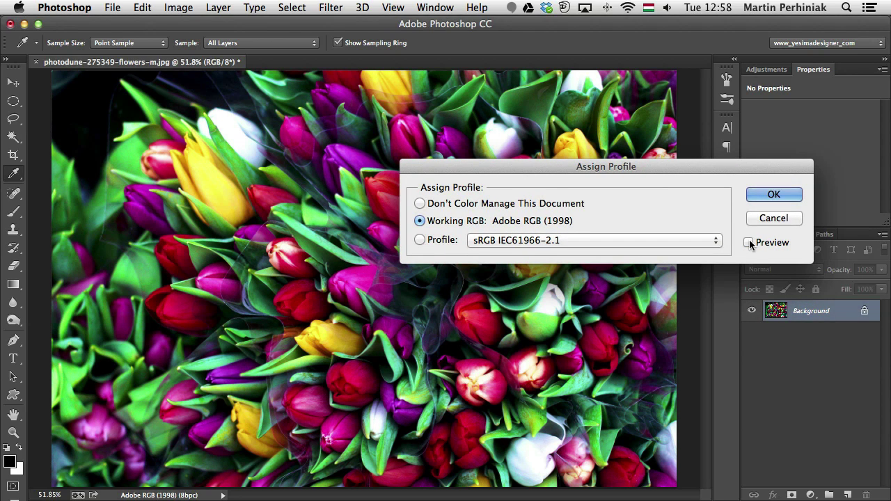
click(748, 242)
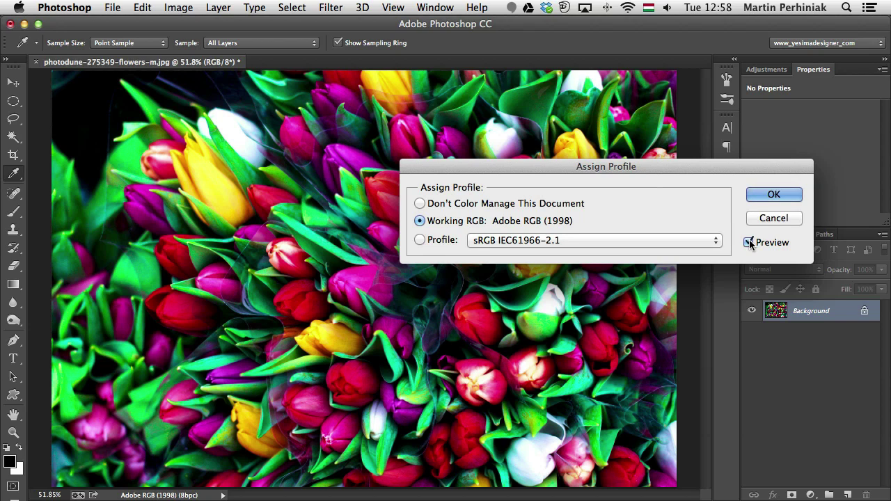
click(748, 242)
click(749, 242)
click(748, 242)
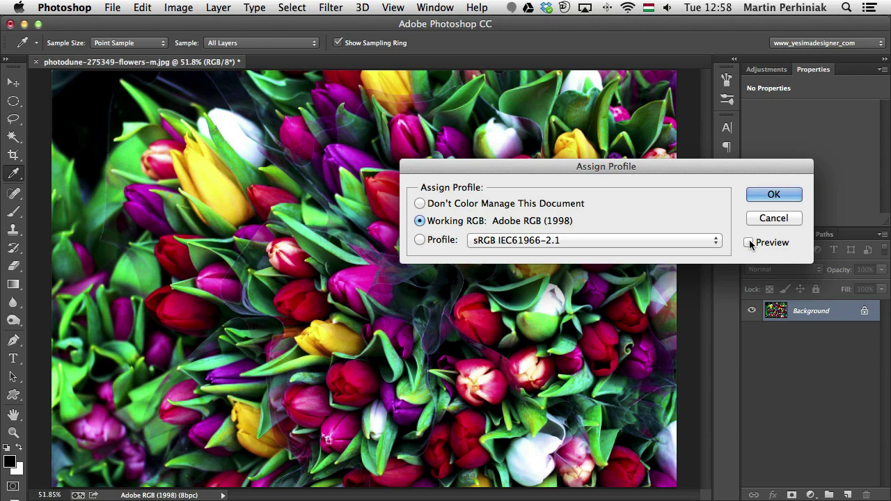
click(748, 242)
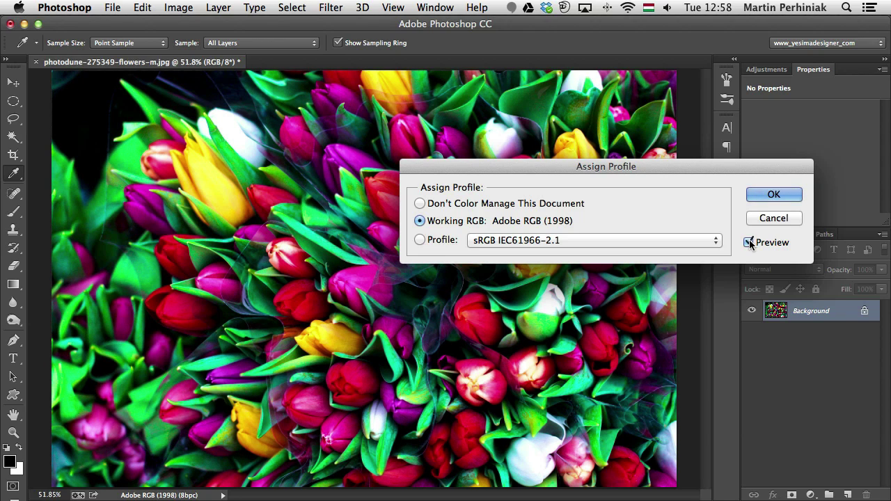
click(749, 242)
click(749, 243)
Step: Apply the Adobe RGB (1998) profile assignment to the tulip image, and undo it
click(761, 195)
key(v)
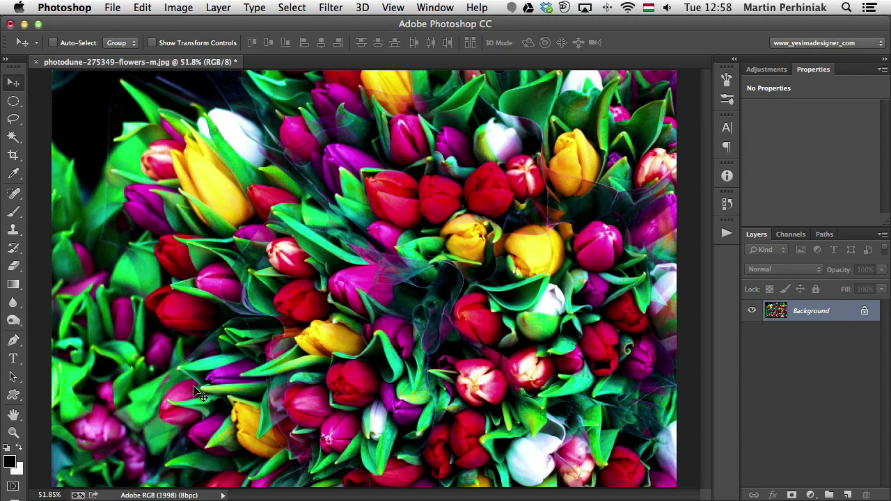
click(148, 7)
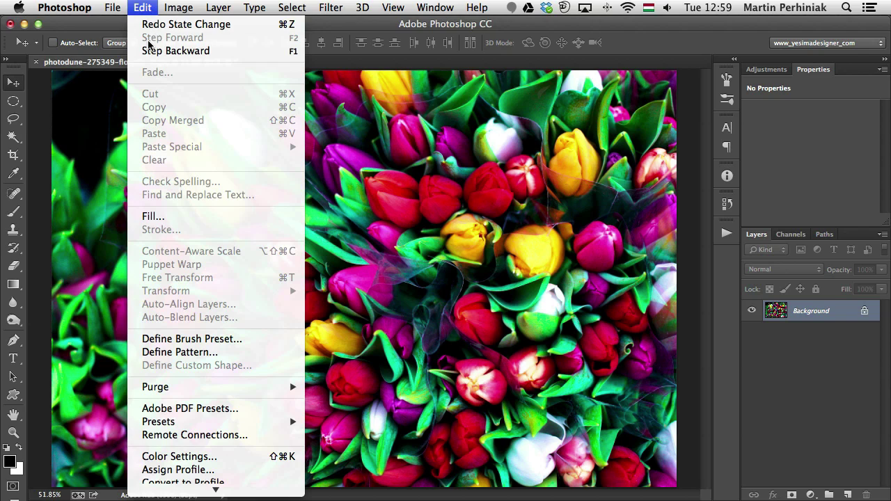
click(159, 53)
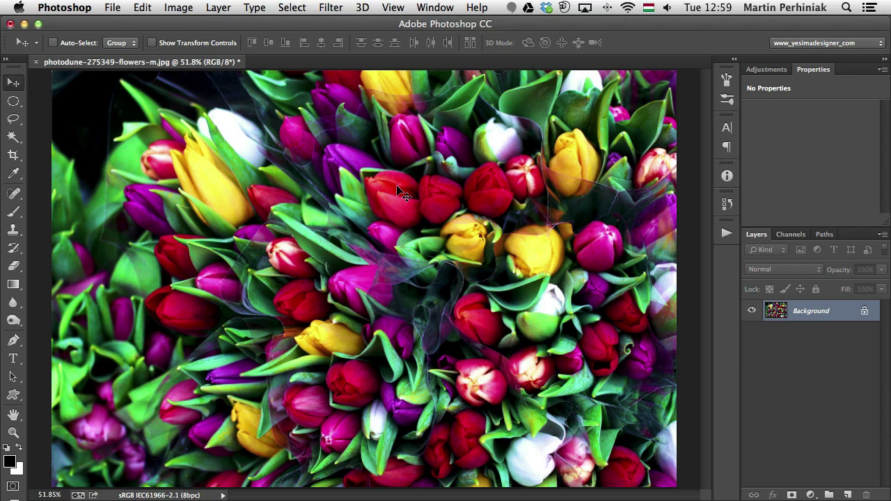
Step: Turn on Proof Colors for the tulip image and open the custom proof setup
click(393, 6)
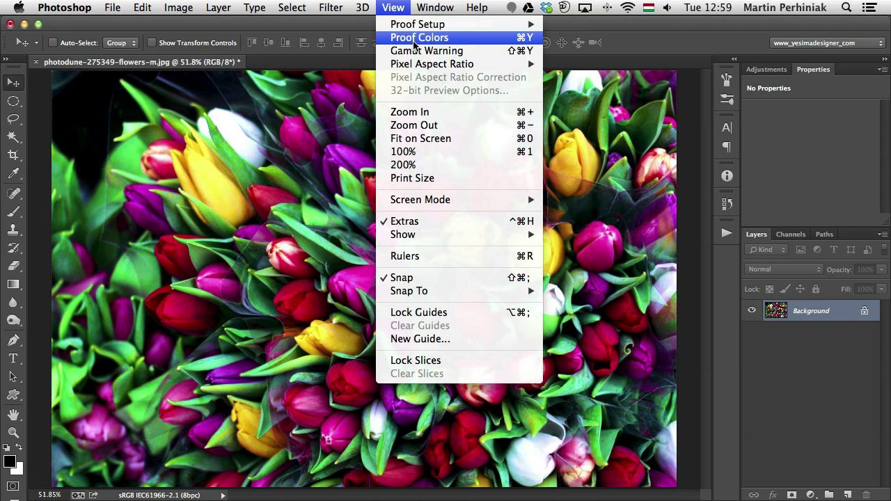
click(414, 44)
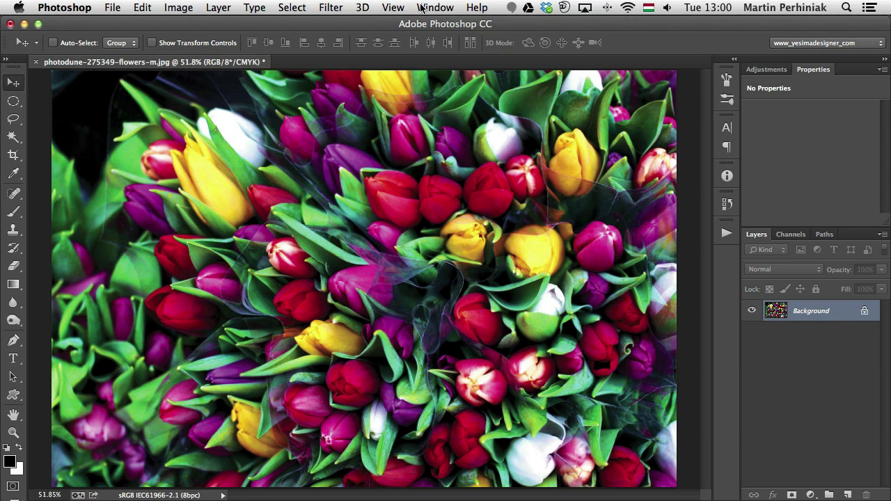
click(394, 7)
mouse_move(403, 27)
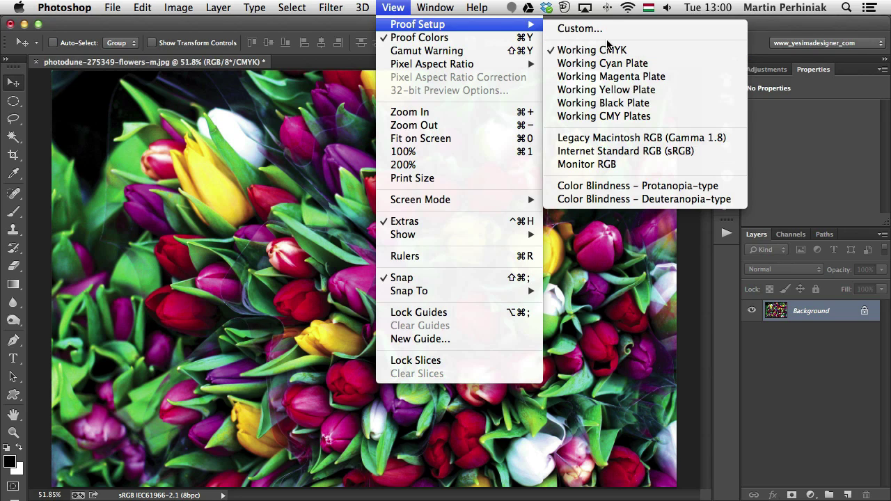
click(572, 29)
Step: Keep Working CMYK – U.S. Web Coated (SWOP) v2 as the device to simulate and enable Simulate Paper Color
click(369, 202)
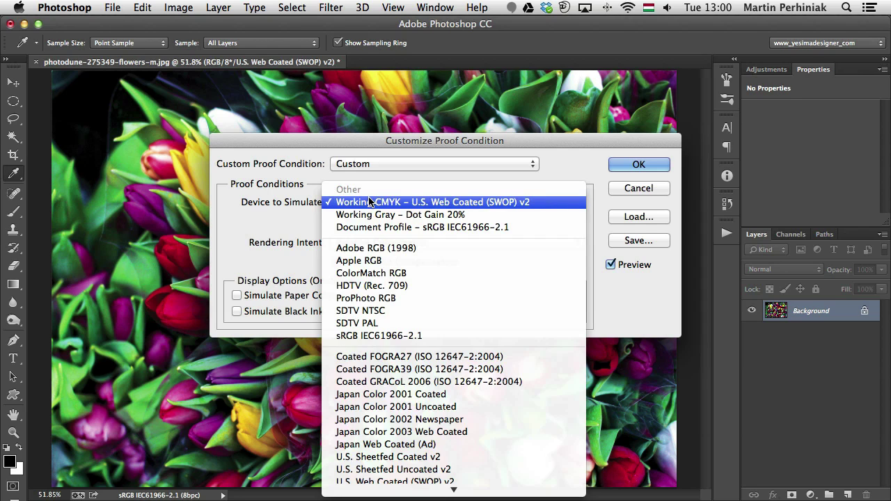
click(369, 201)
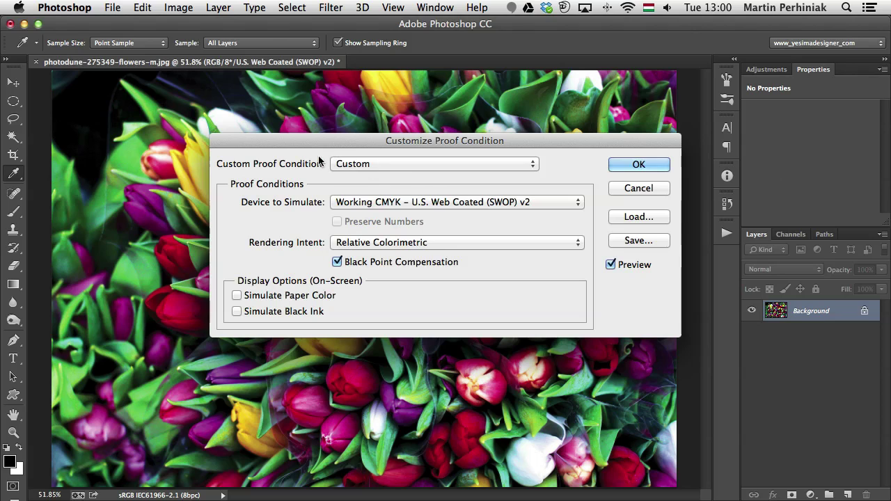
drag(364, 137, 538, 60)
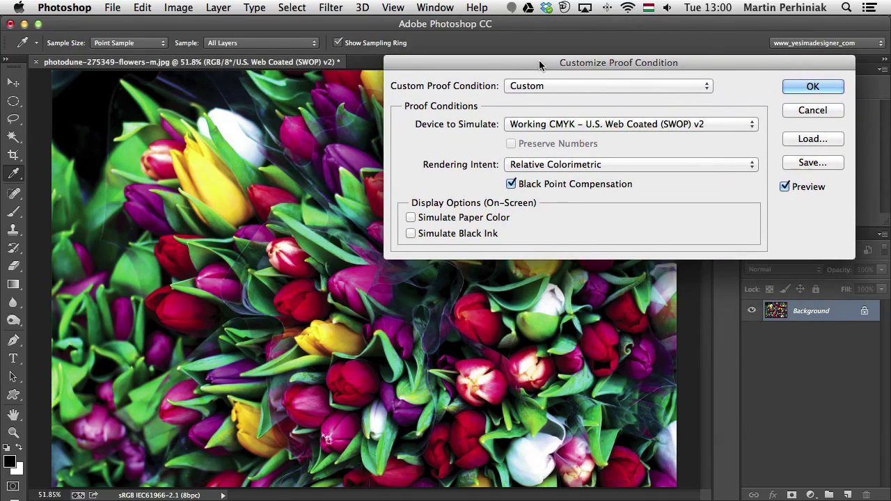
click(438, 218)
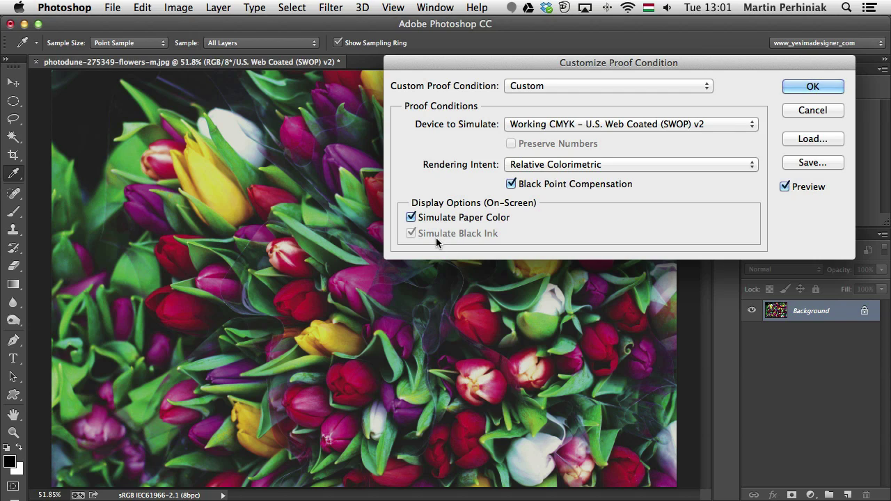
Step: Try the Absolute Colorimetric and Saturation rendering intents for the proof, and return to Relative Colorimetric
click(566, 165)
click(560, 179)
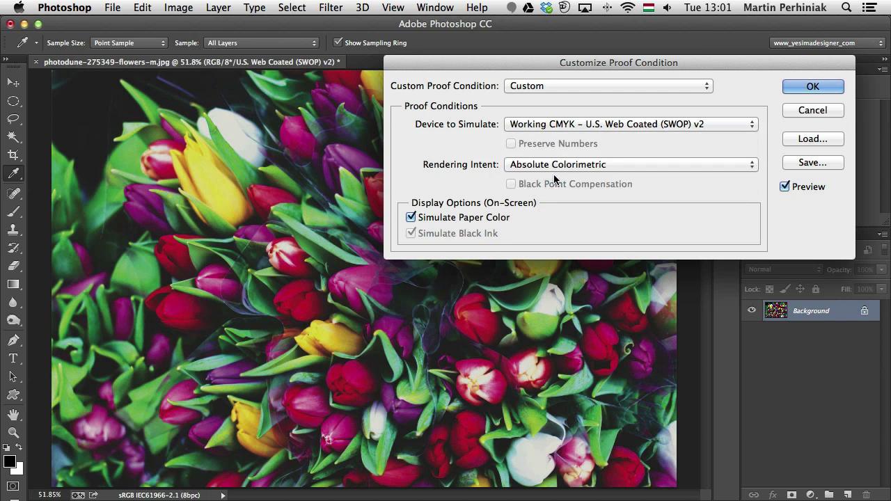
click(529, 166)
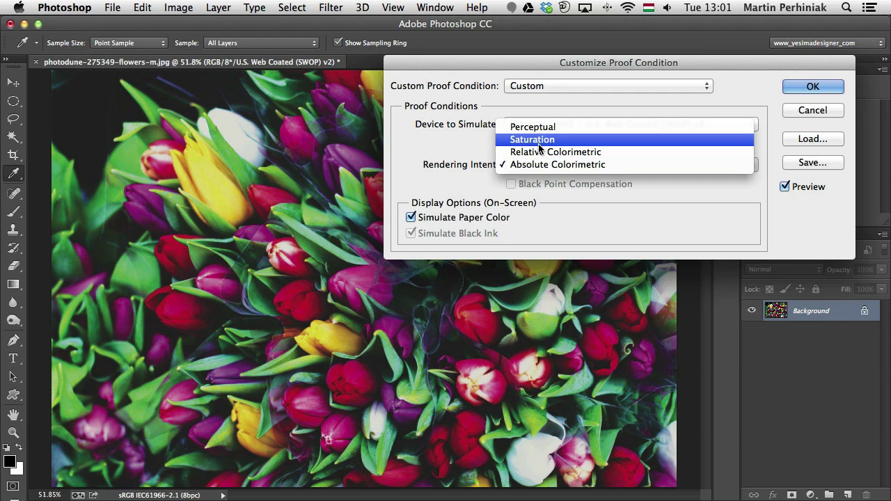
click(538, 141)
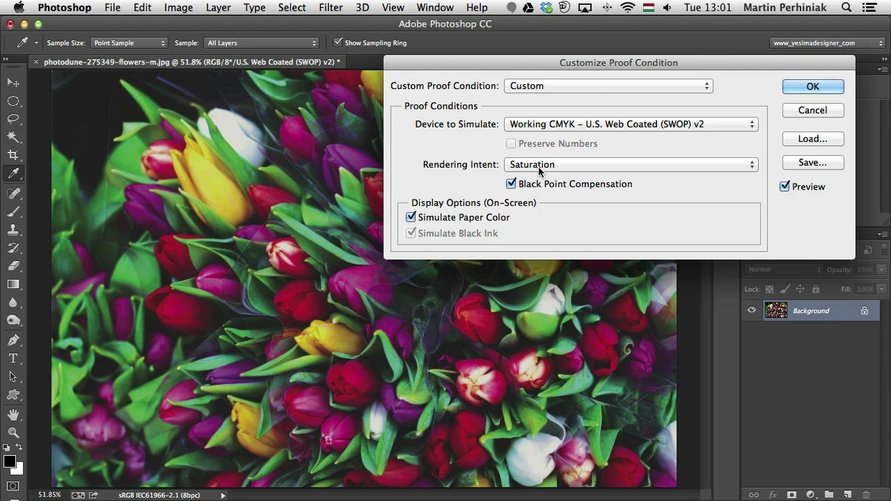
click(539, 168)
click(536, 177)
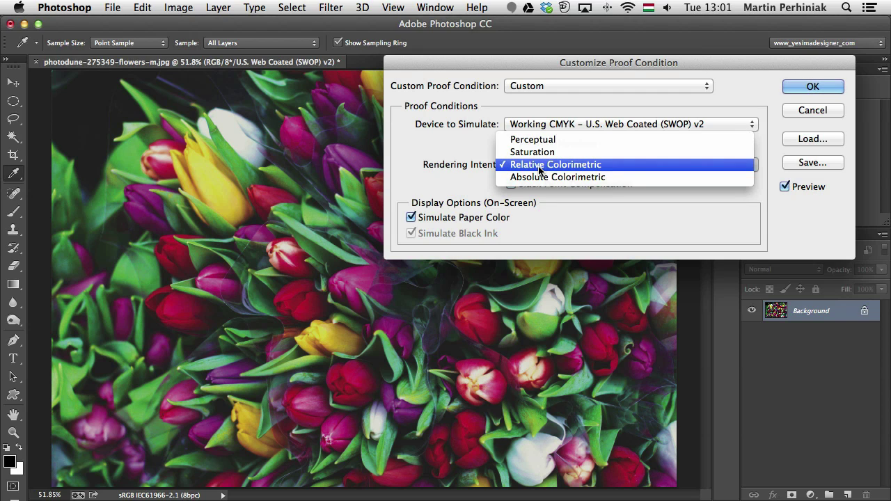
click(540, 166)
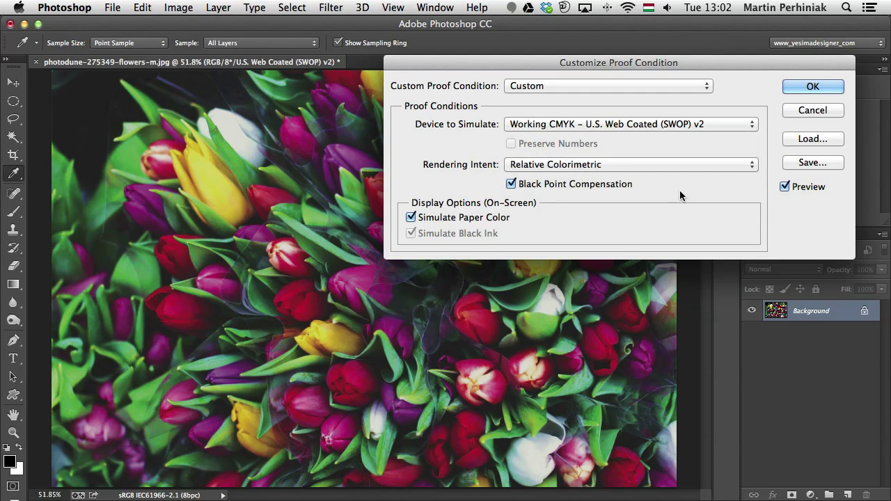
Step: Apply the custom proof condition and compare the tulip image with Proof Colors off and on
click(812, 86)
key(v)
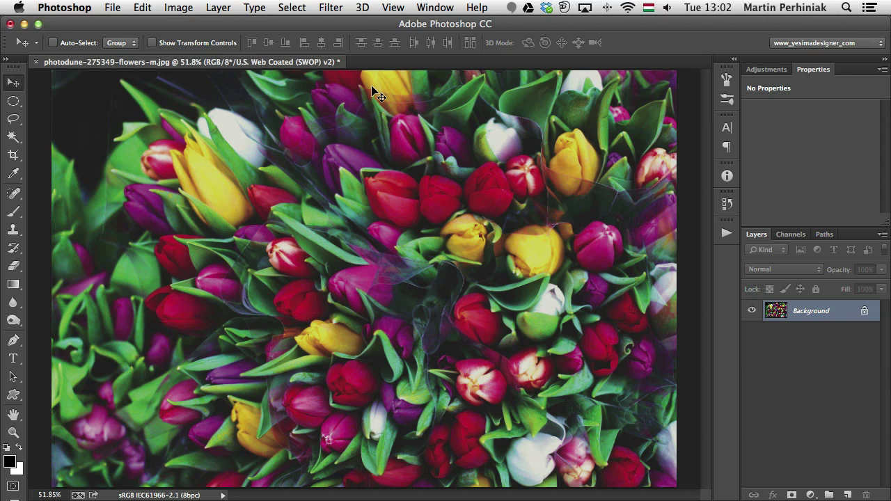
key(super+y)
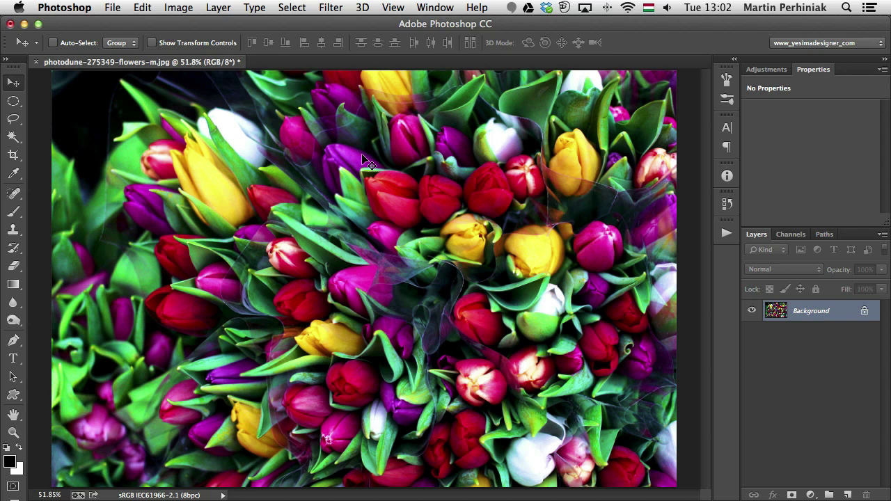
key(super+y)
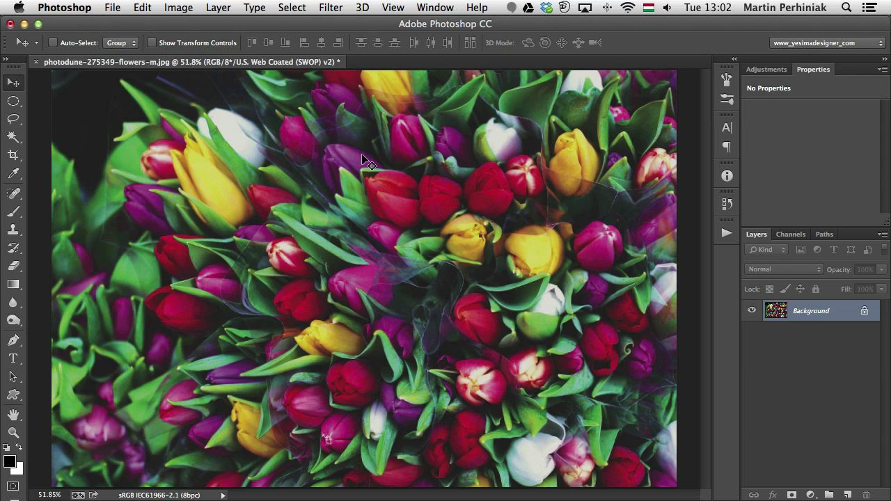